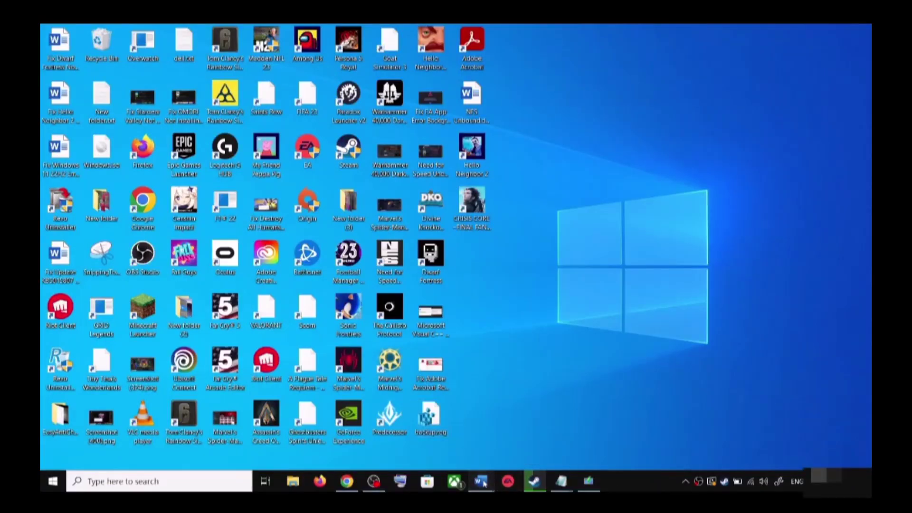
- In Settings, go to Update & Security > Troubleshoot > Additional troubleshooters and expand Windows Update
mouse_move(482, 482)
left_click(539, 432)
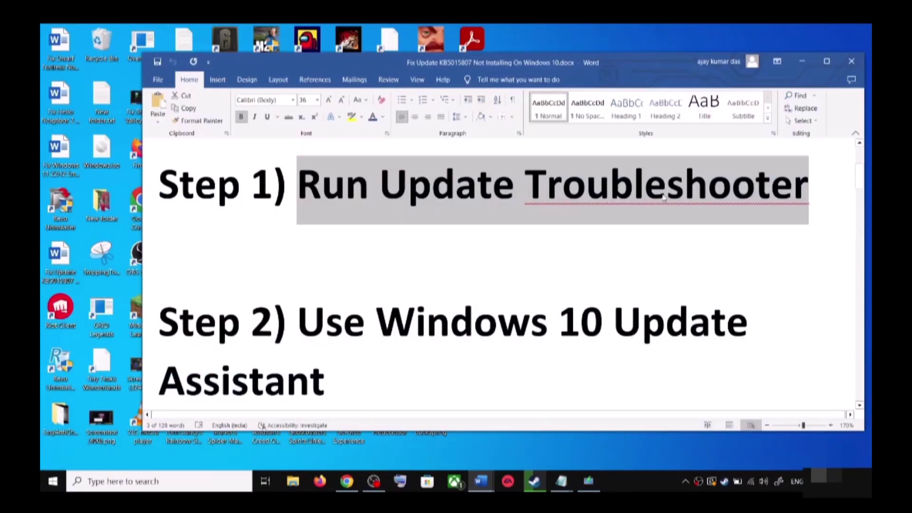
key("super+i")
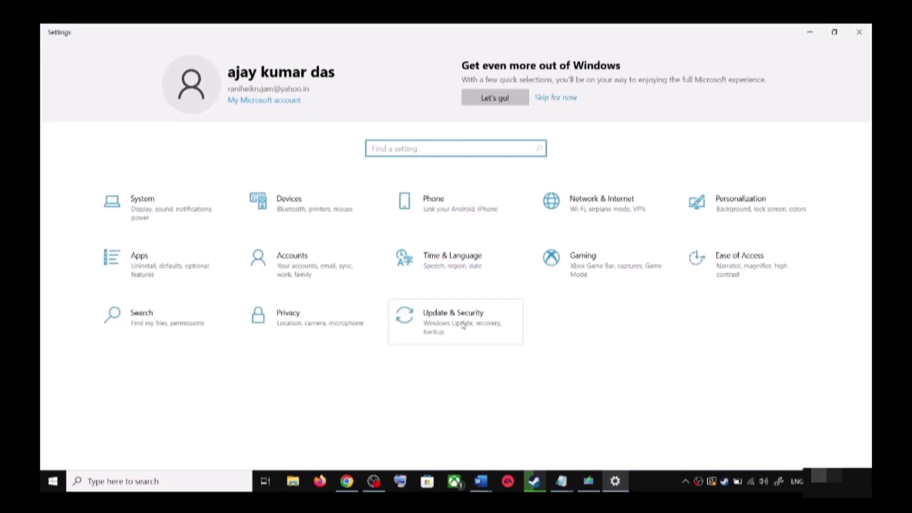
left_click(463, 326)
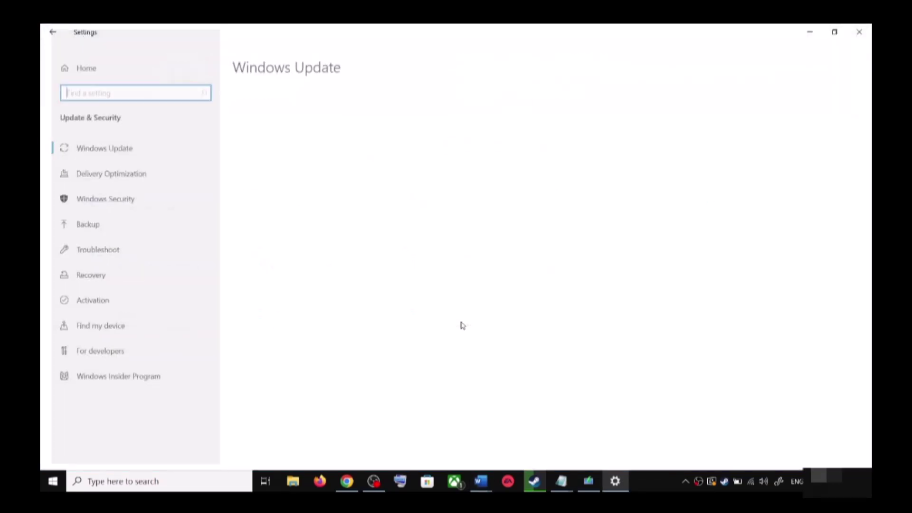
left_click(87, 249)
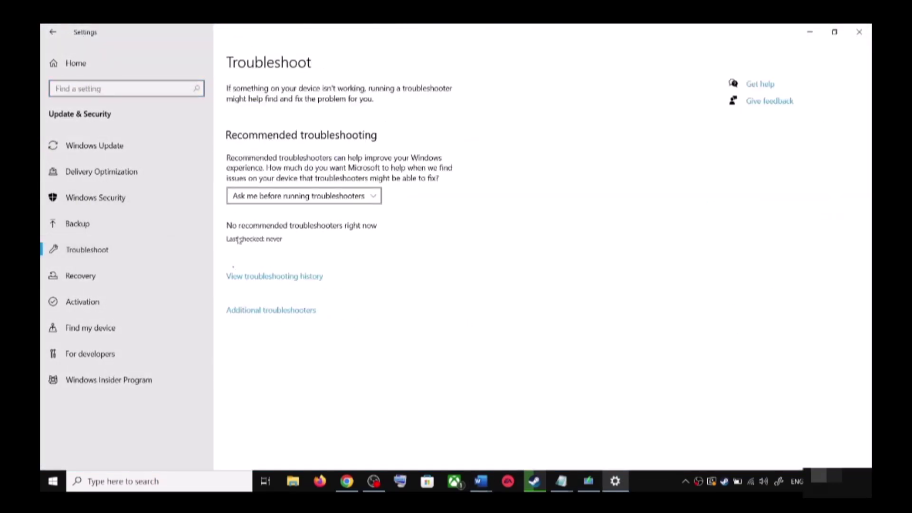
left_click(284, 313)
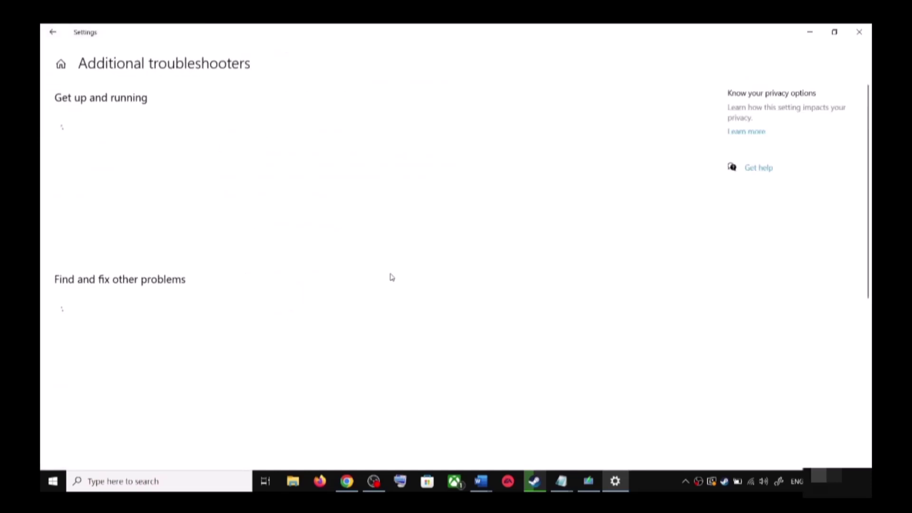
left_click(145, 244)
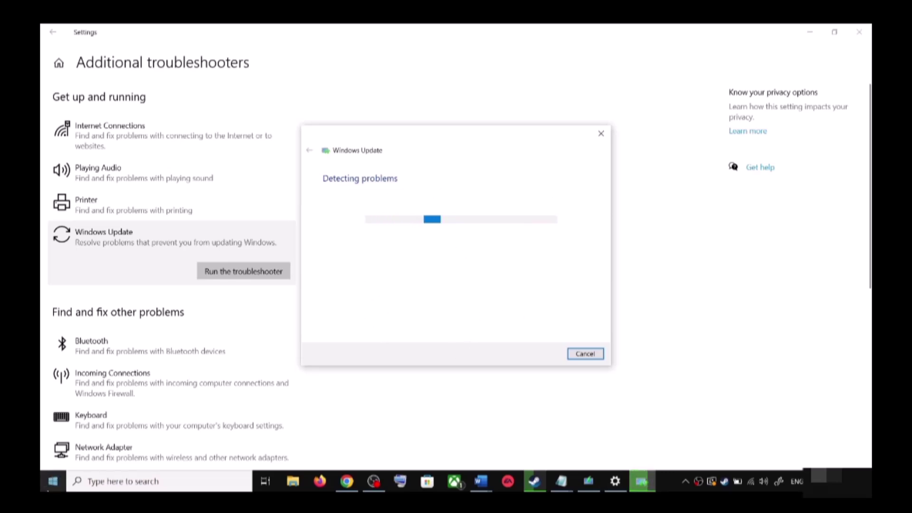
- Show the Start menu power options, then dismiss them and return to Settings
left_click(53, 481)
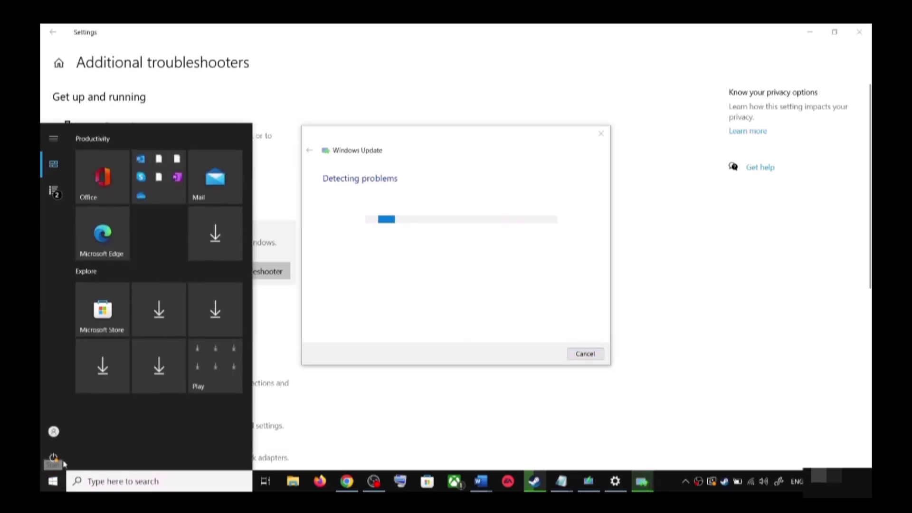
left_click(53, 458)
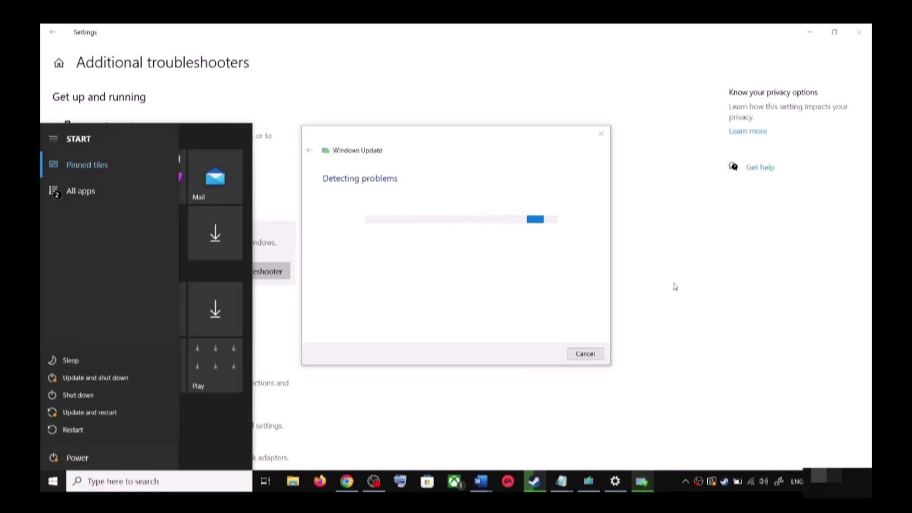
left_click(676, 206)
left_click(675, 209)
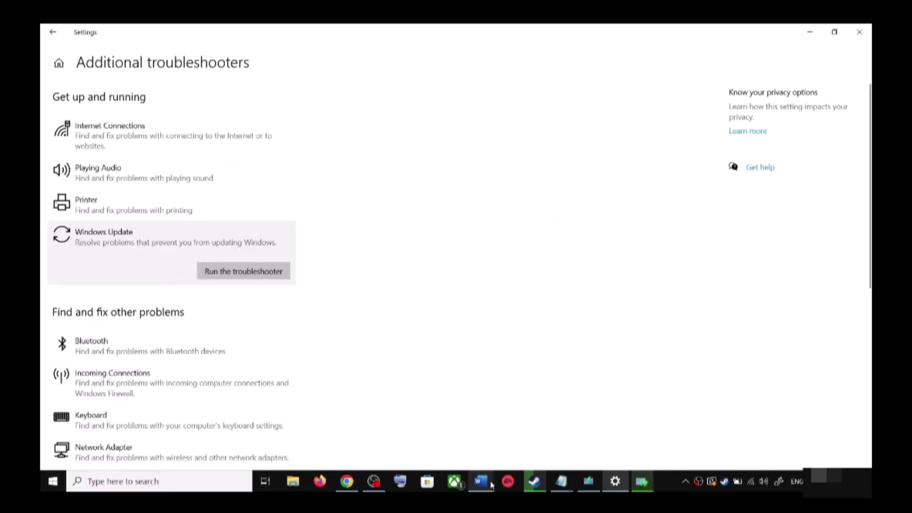
- Scroll the Word guide to Step 2 and select the Update Assistant download URL
mouse_move(480, 482)
left_click(529, 431)
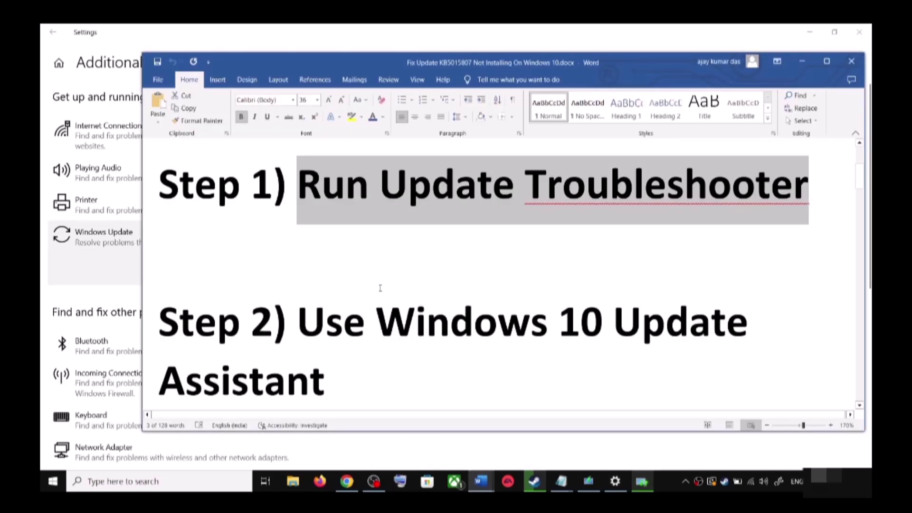
scroll(321, 323, "down", 2)
left_click_drag(297, 278, 342, 328)
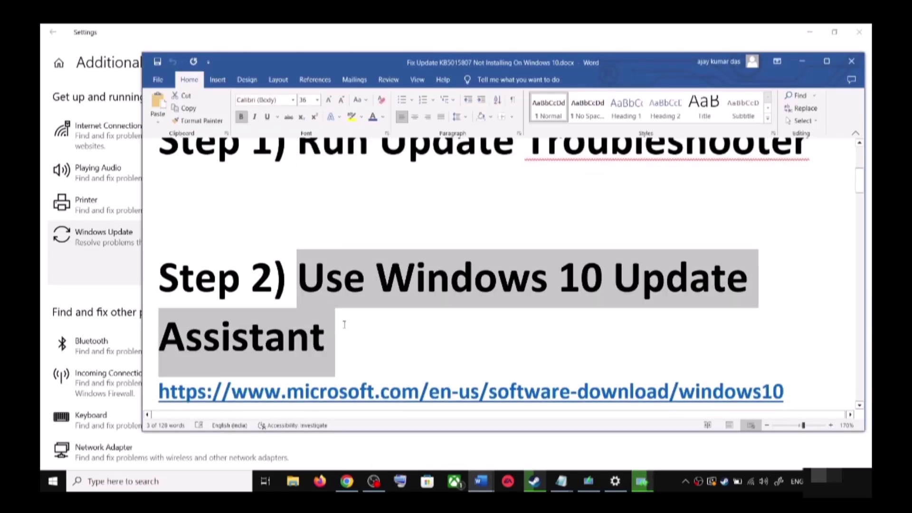
scroll(391, 360, "down", 2)
triple_click(789, 348)
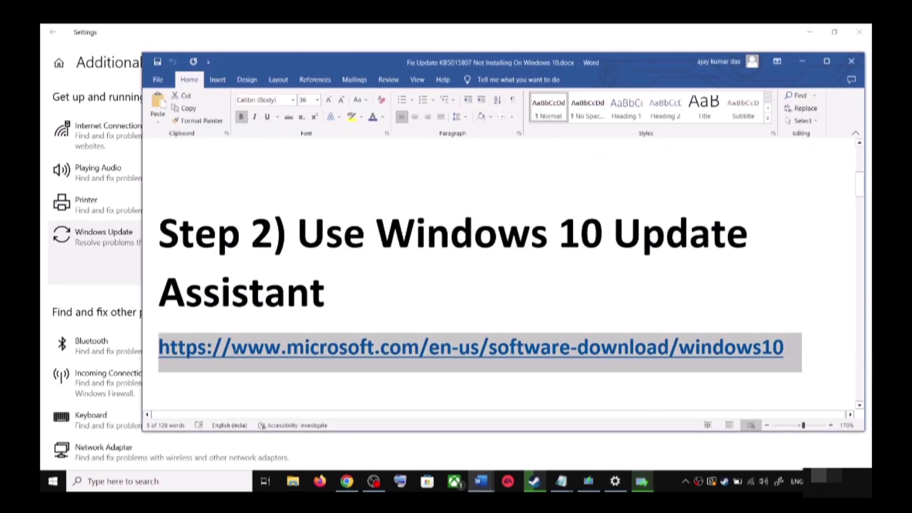
- Switch to Chrome's Download Windows 10 page and highlight 'Update Assistant'
left_click(354, 485)
scroll(279, 219, "up", 1)
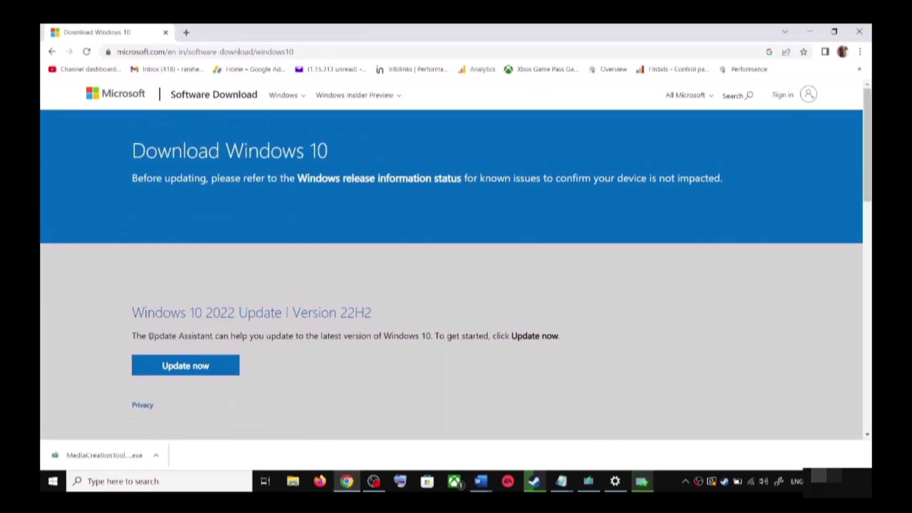
left_click_drag(147, 336, 213, 336)
- Download and run the Windows10Upgrade Update Assistant, closing it once it confirms the latest version
left_click(206, 367)
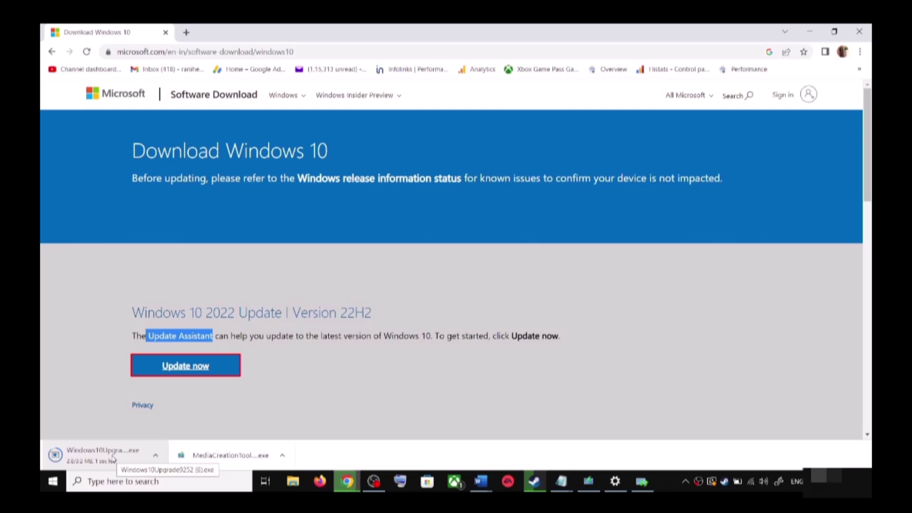
left_click(105, 457)
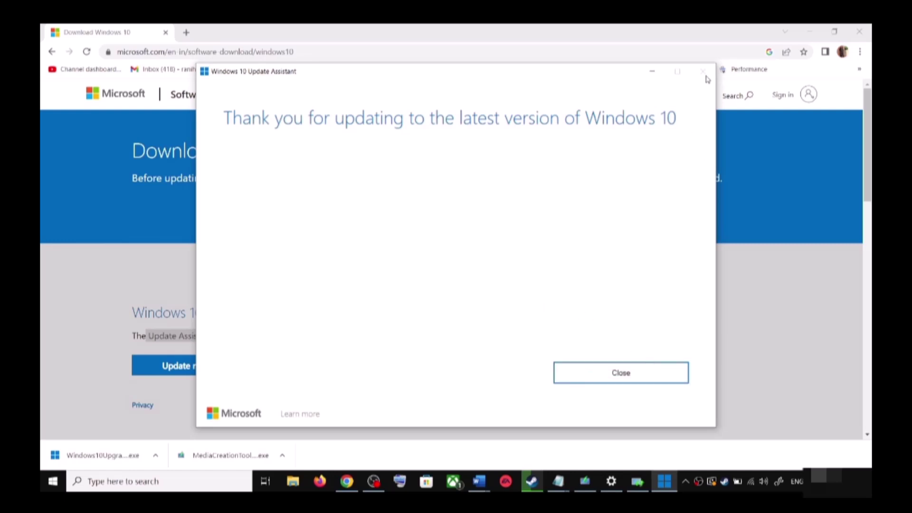
left_click(646, 376)
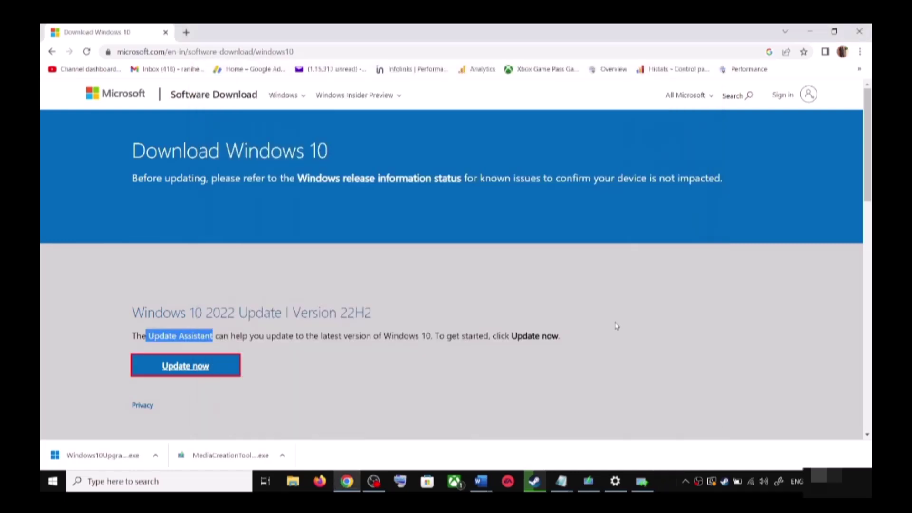
- Copy the Step 3 commands from 'SC config trustedinstaller start=auto' to 'net start appidsvc'
mouse_move(482, 481)
left_click(557, 455)
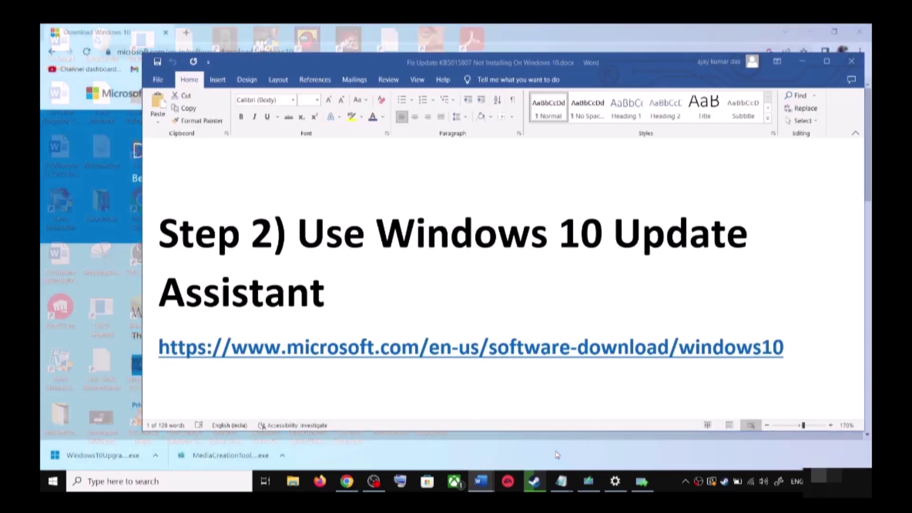
scroll(381, 316, "down", 3)
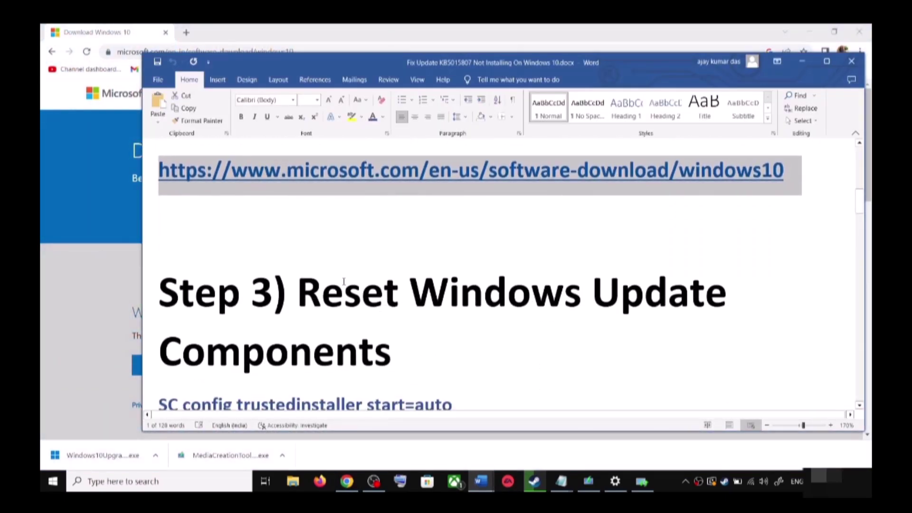
left_click_drag(298, 291, 391, 354)
scroll(221, 334, "down", 2)
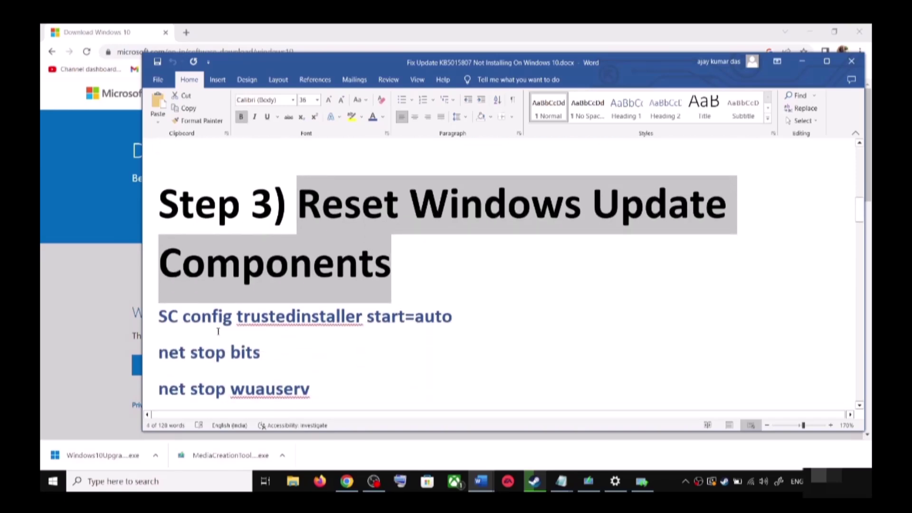
left_click_drag(169, 318, 309, 378)
scroll(279, 320, "down", 2)
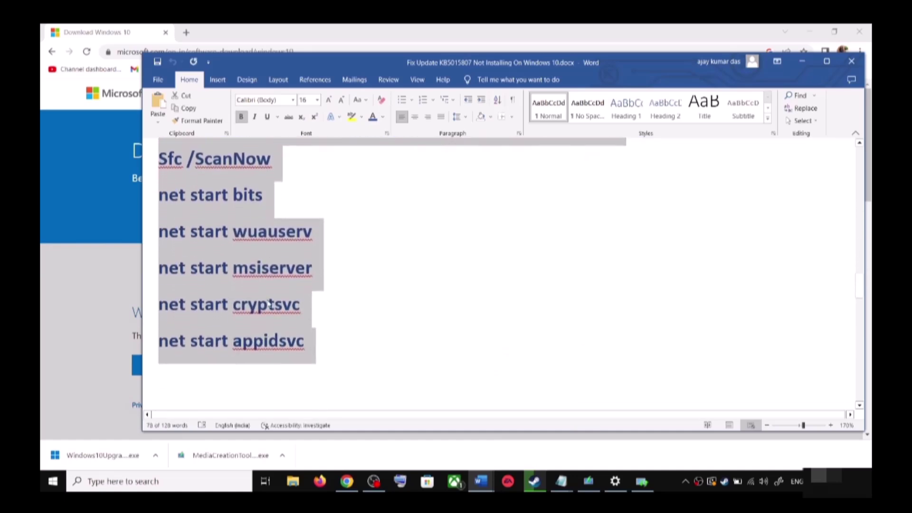
right_click(263, 272)
left_click(295, 307)
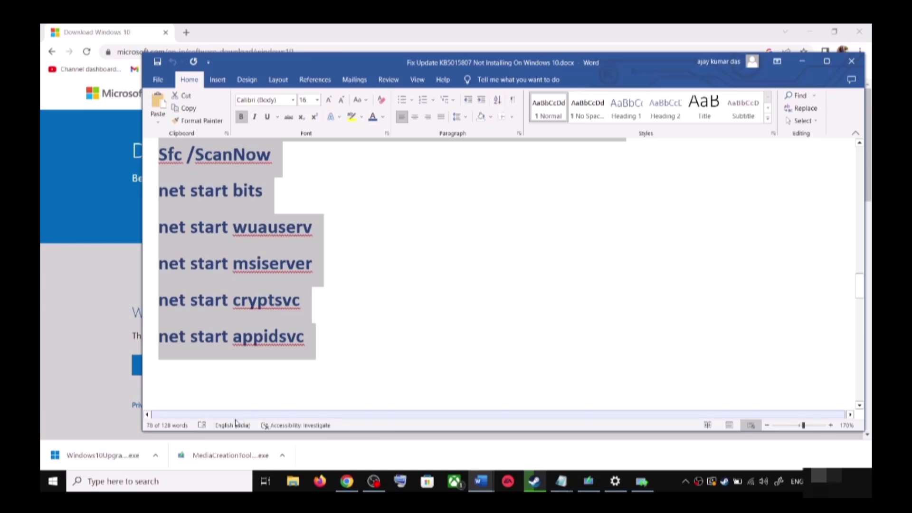
left_click(199, 482)
- Open a new Notepad window and paste the copied reset commands
type("cot")
left_click(185, 186)
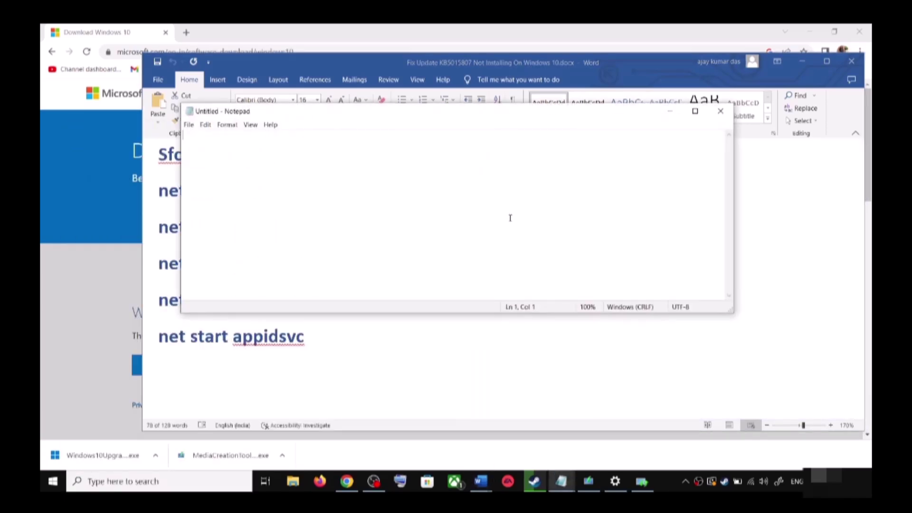
key("ctrl+v")
scroll(294, 223, "up", 3)
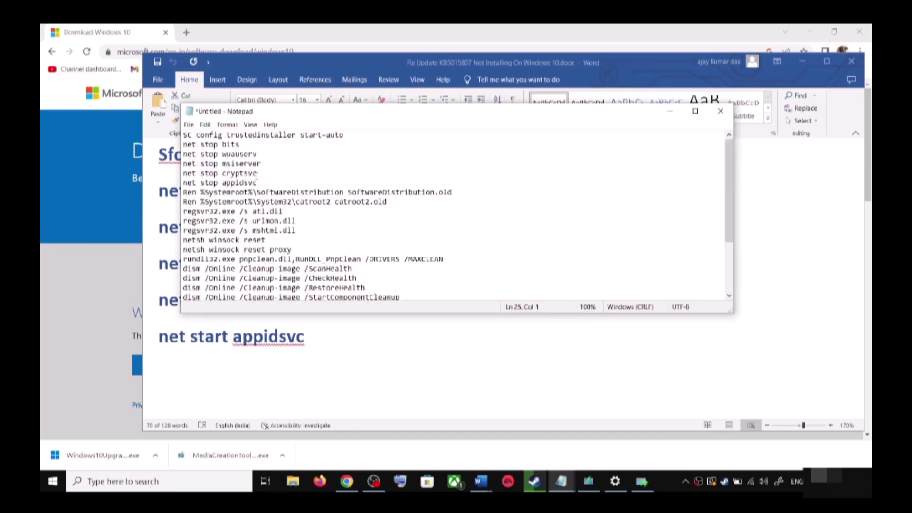
- Save the commands to the Desktop as Wufix.bat with All Files (*.*) type, then show the desktop
left_click(189, 125)
left_click(209, 178)
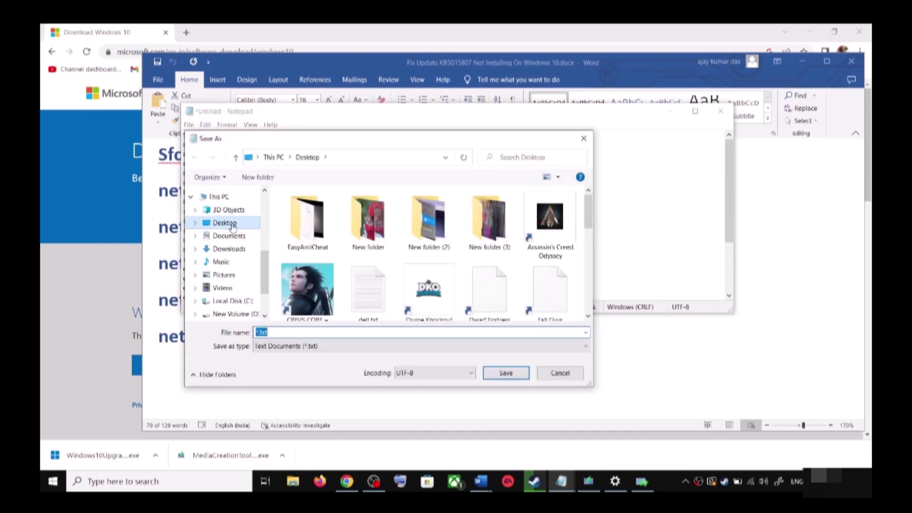
left_click(233, 226)
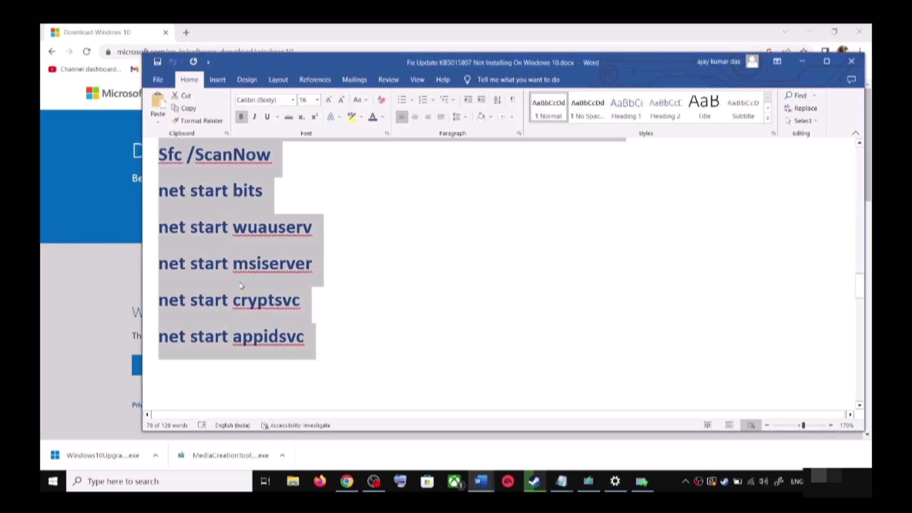
scroll(489, 342, "down", 5)
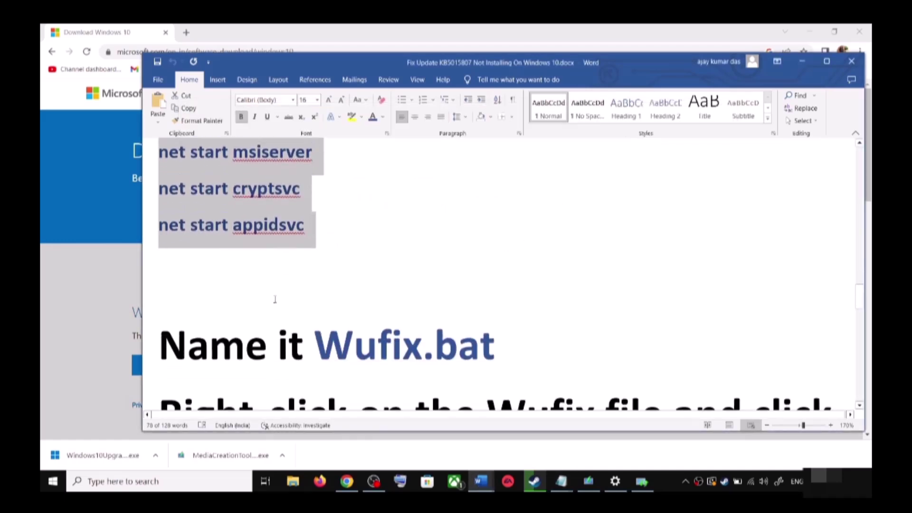
double_click(447, 327)
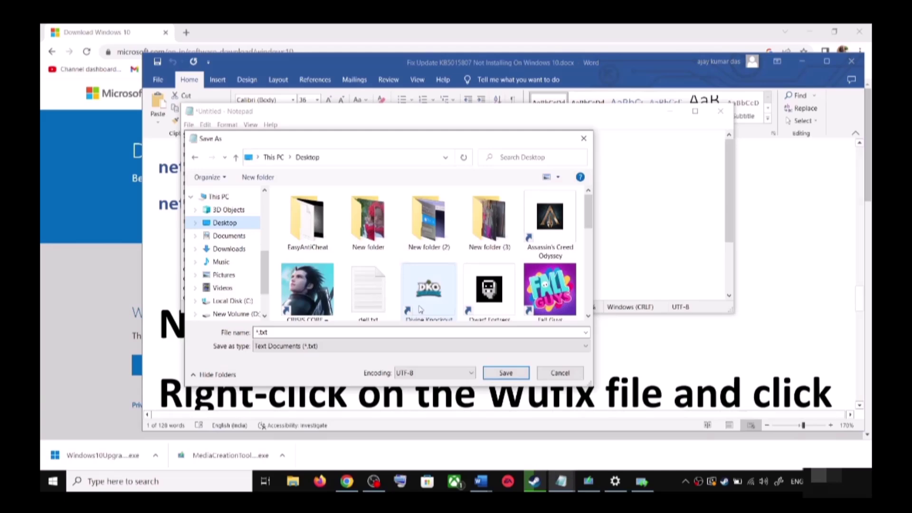
left_click(309, 333)
key("ctrl+v")
left_click(312, 350)
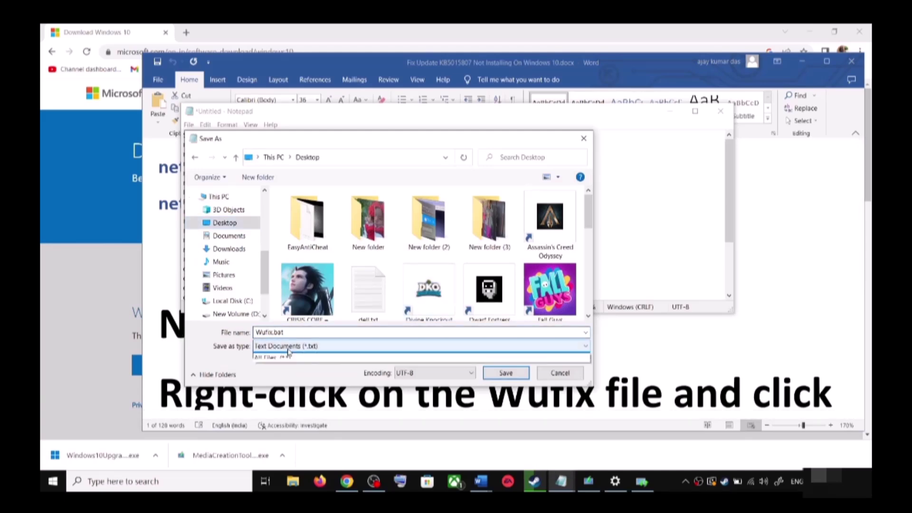
left_click(304, 368)
left_click(511, 373)
key("super+d")
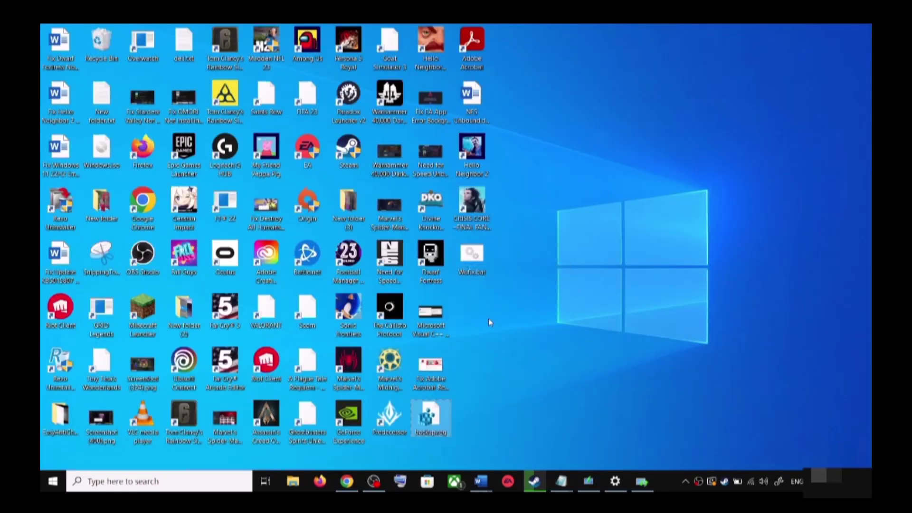
- Run Wufix.bat from the desktop as administrator
left_click(478, 260)
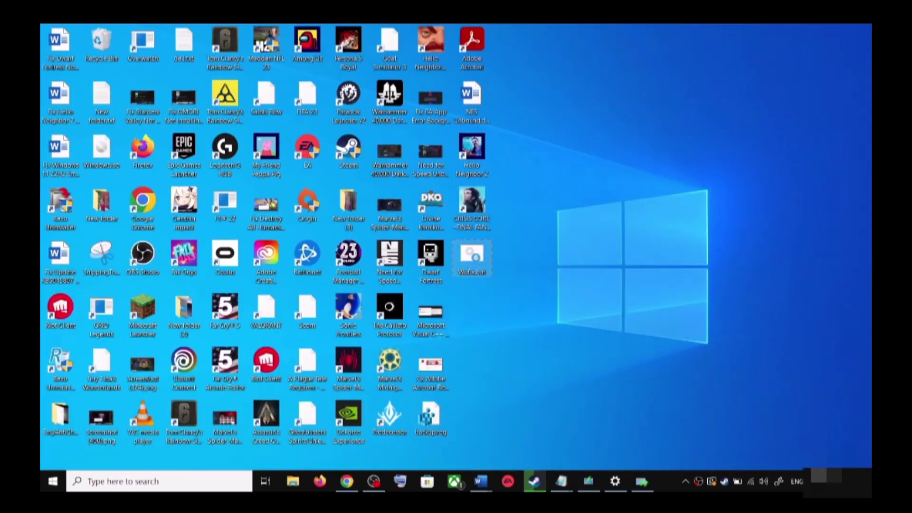
right_click(477, 261)
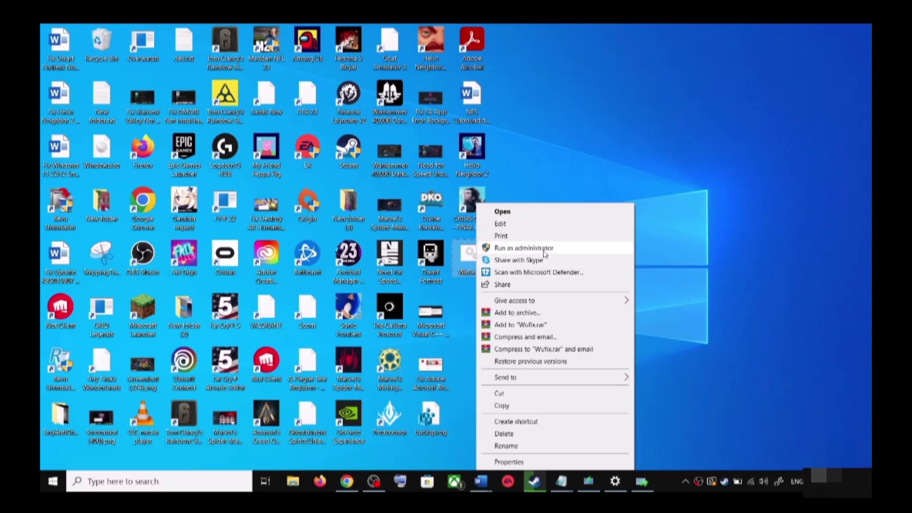
left_click(535, 169)
right_click(471, 266)
left_click(526, 249)
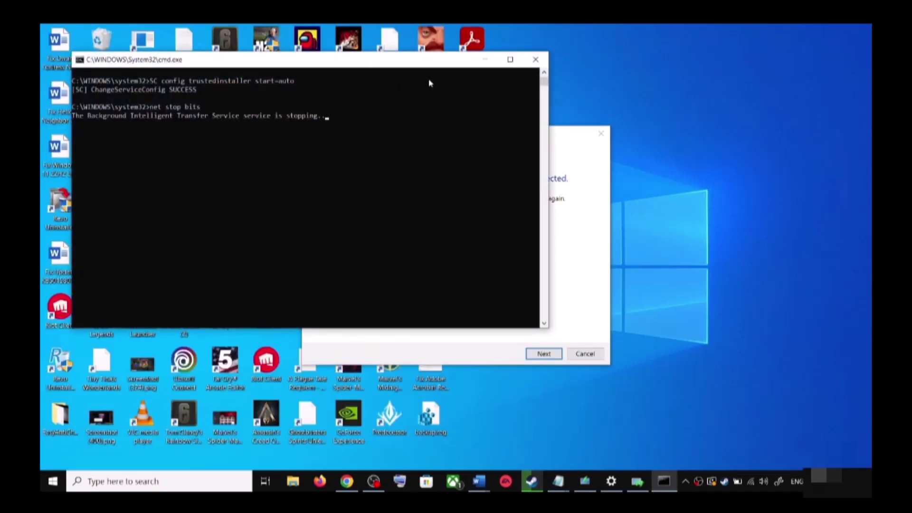
- Move the console aside and let Wufix.bat run through to DISM /ScanHealth
left_click_drag(417, 62, 512, 139)
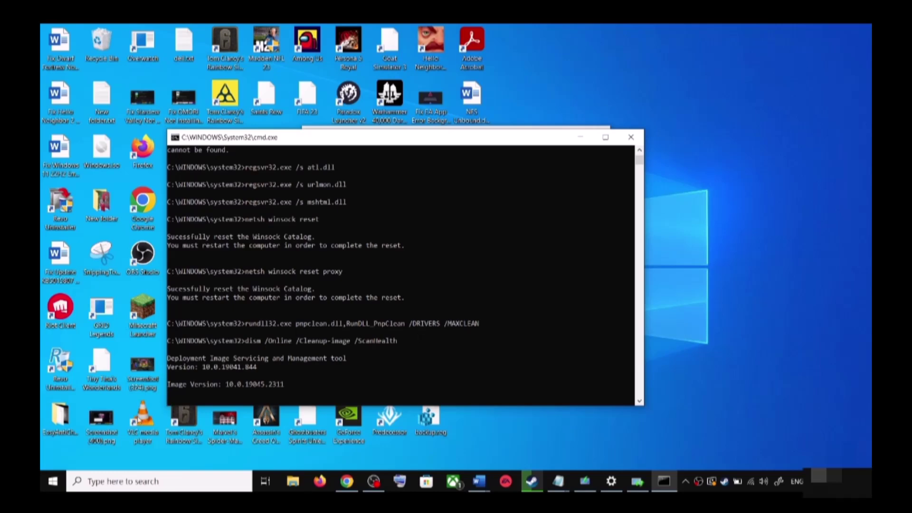
left_click(52, 481)
- Dismiss the power options without restarting and close the Settings window from the taskbar
left_click(58, 459)
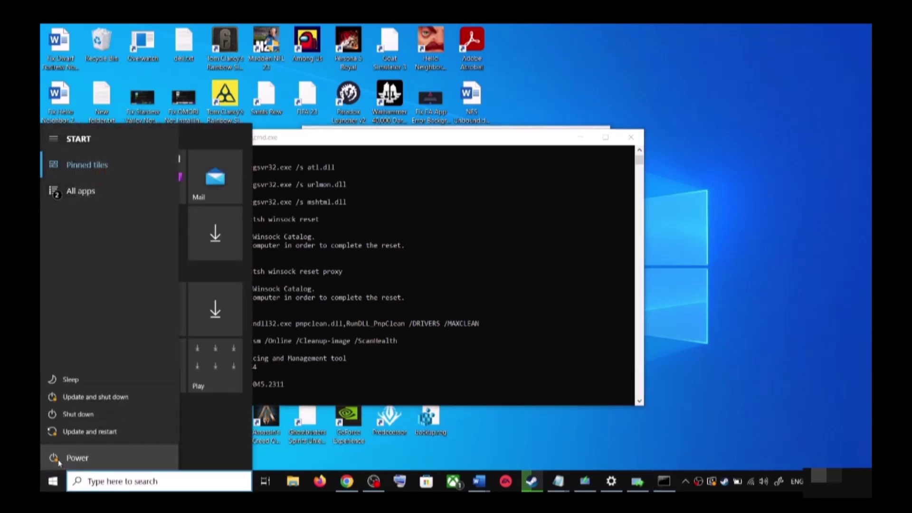
left_click(729, 319)
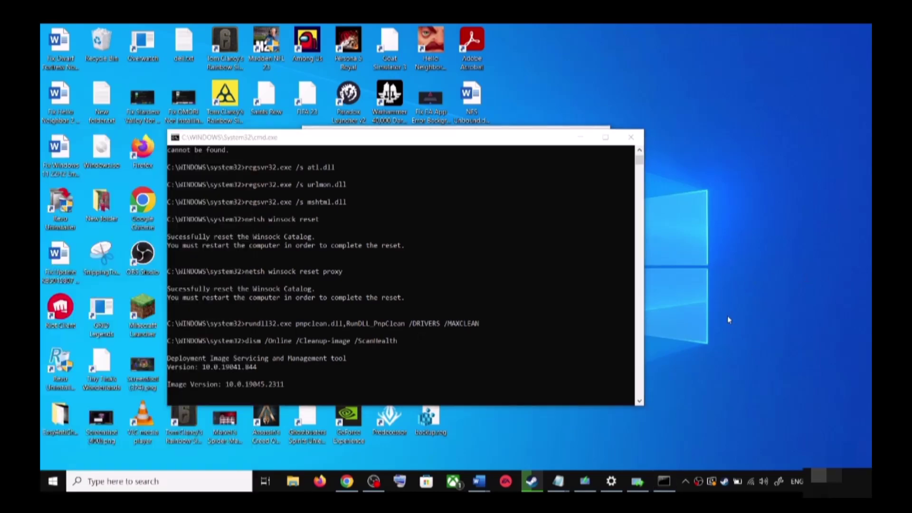
right_click(611, 486)
left_click(608, 459)
left_click(550, 449)
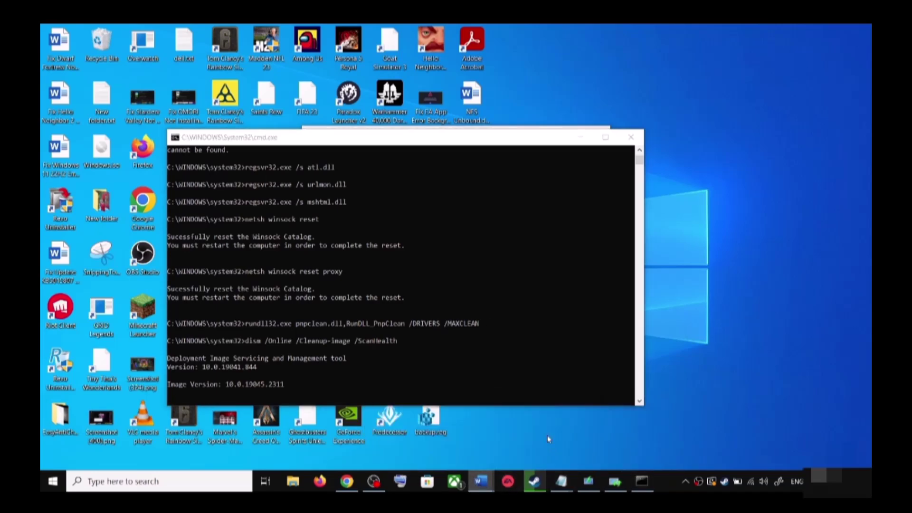
- Scroll the guide to Step 4, select 'Use Media Creation Tool', and switch to Chrome's download page
scroll(456, 309, "down", 5)
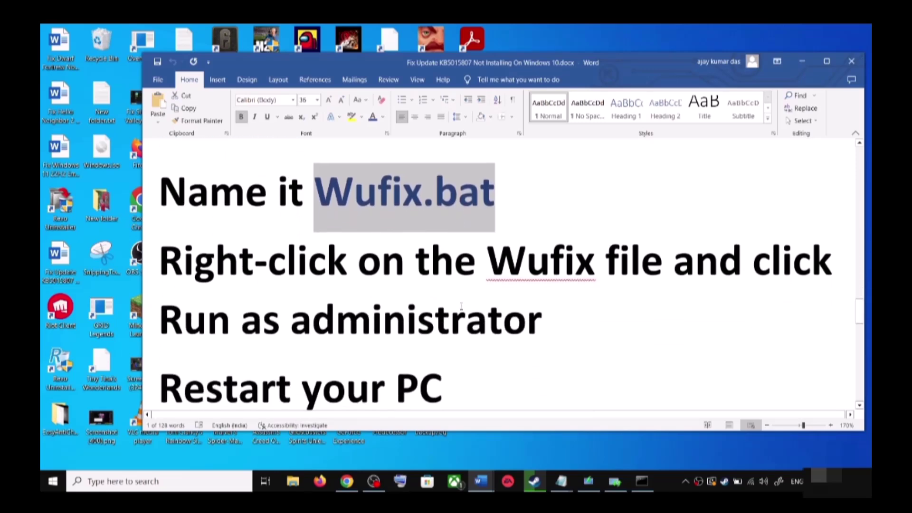
scroll(461, 306, "down", 2)
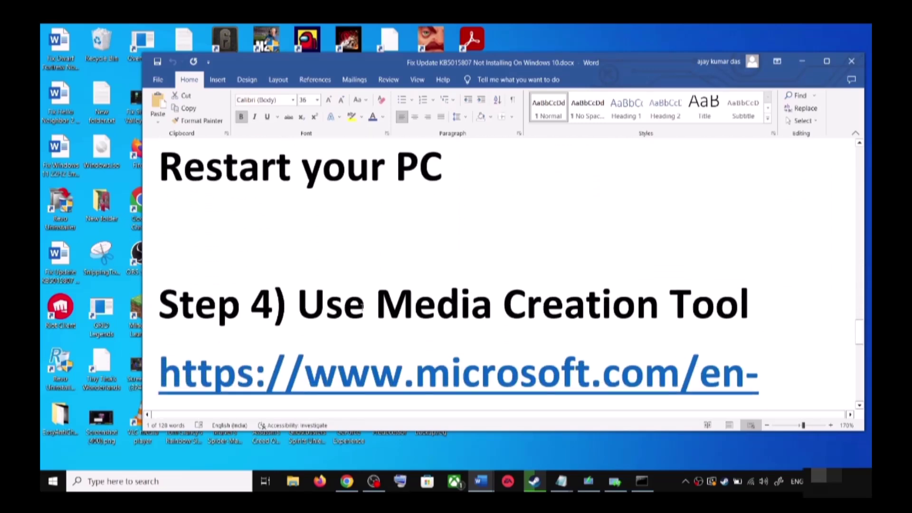
left_click_drag(298, 308, 727, 309)
scroll(451, 327, "down", 3)
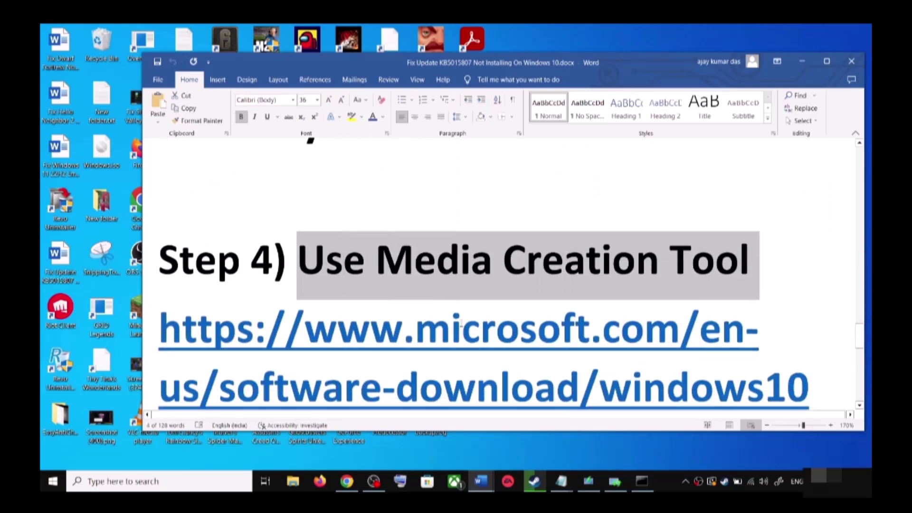
left_click(347, 481)
scroll(201, 284, "down", 3)
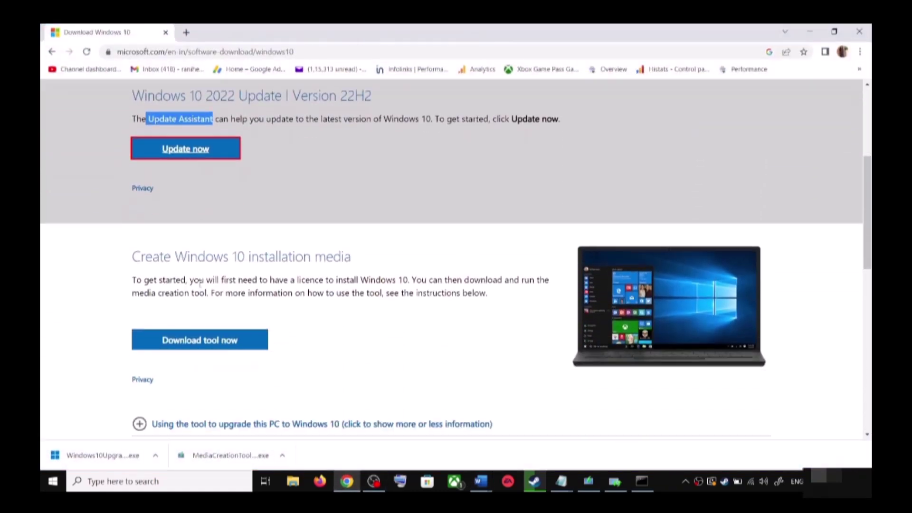
- Download and launch MediaCreationTool from the 'Create Windows 10 installation media' section
left_click_drag(139, 295, 214, 297)
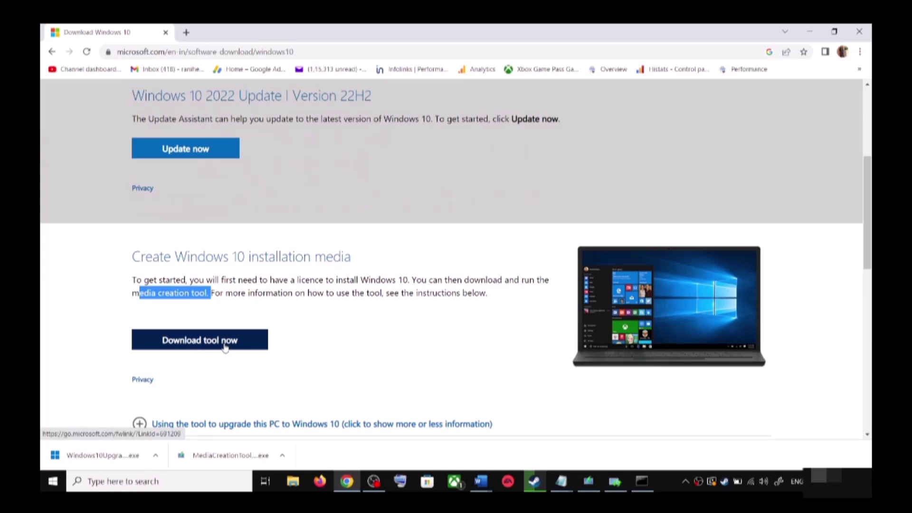
left_click(247, 459)
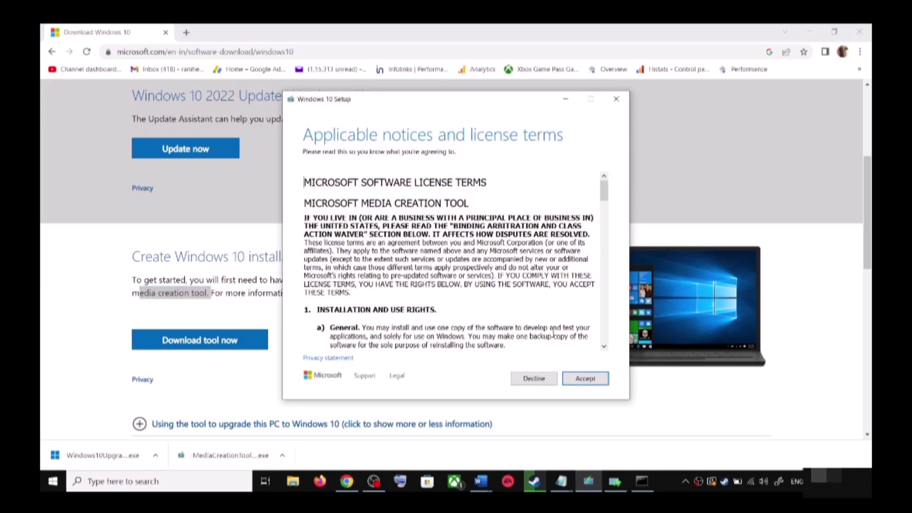
- Accept the Windows 10 license, start the 'Upgrade this PC now' download, and return to the Word guide
left_click(601, 380)
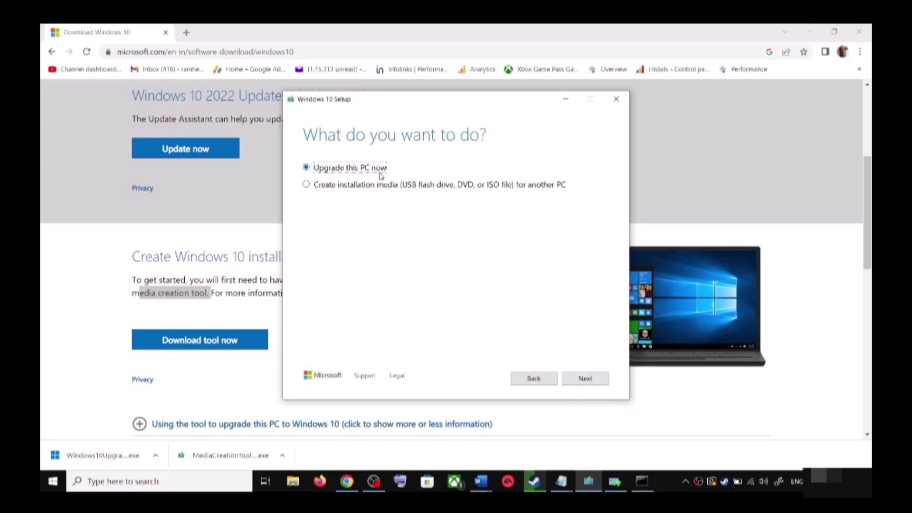
left_click(589, 376)
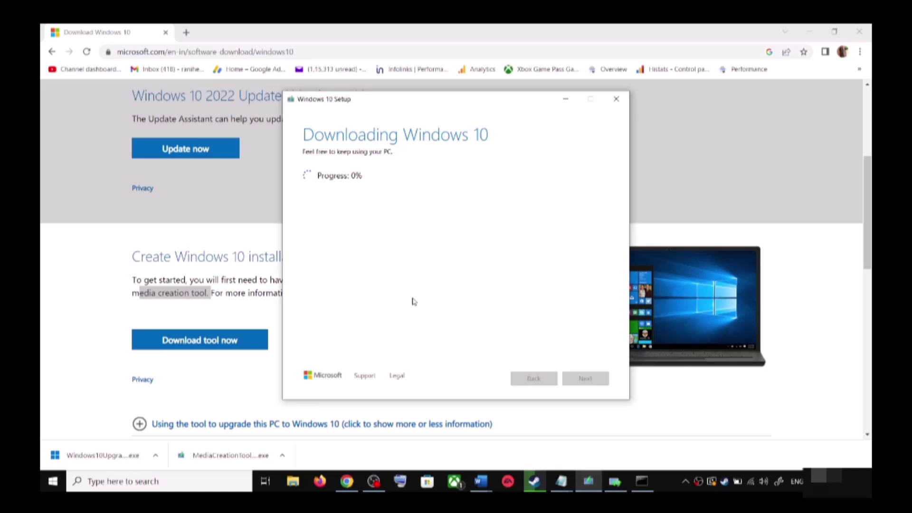
mouse_move(483, 484)
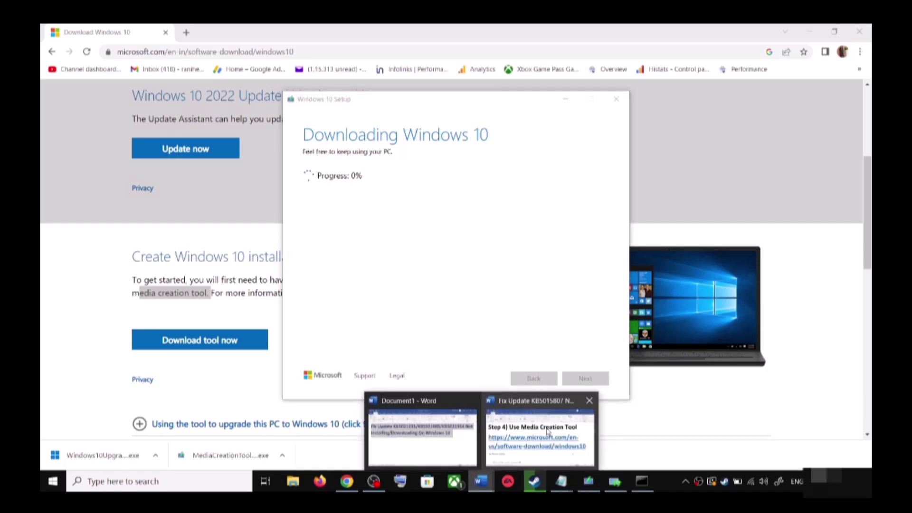
left_click(535, 439)
scroll(608, 295, "down", 4)
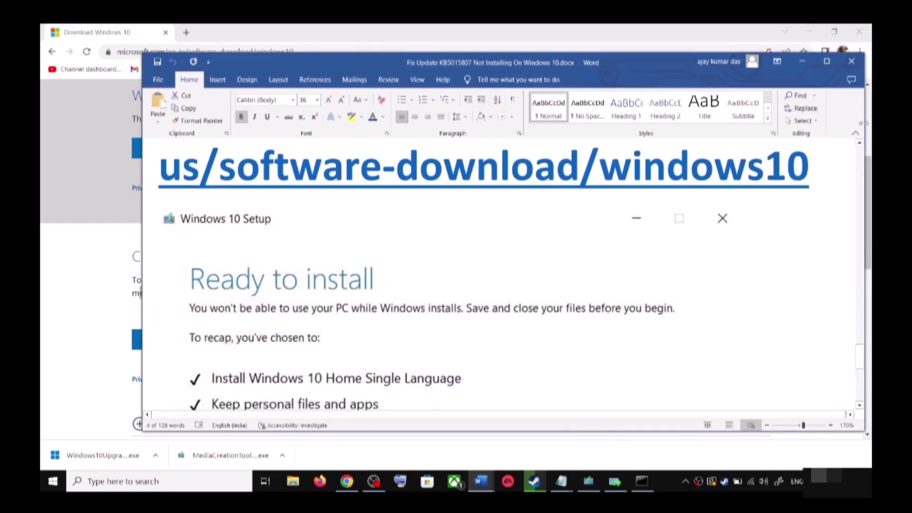
- Maximize the Word guide and review its Ready to install screenshot showing 'Keep personal files and apps'
left_click(828, 61)
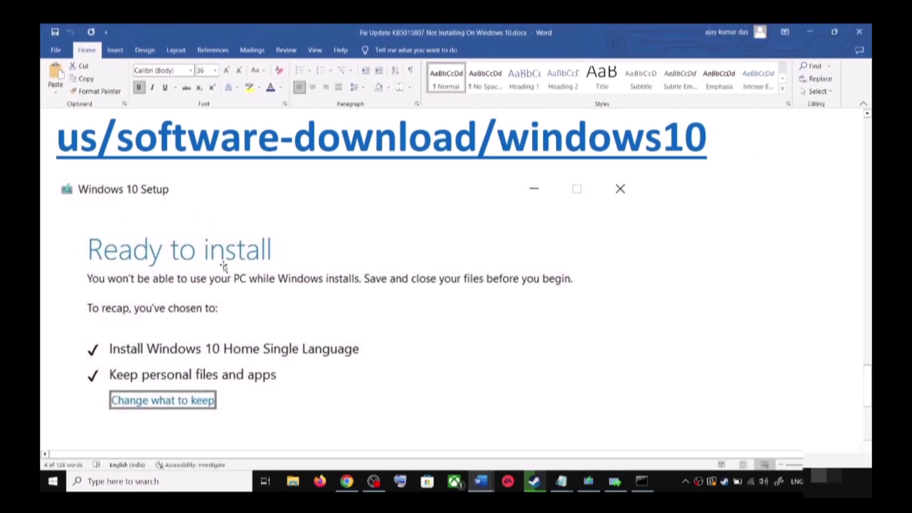
scroll(226, 266, "down", 3)
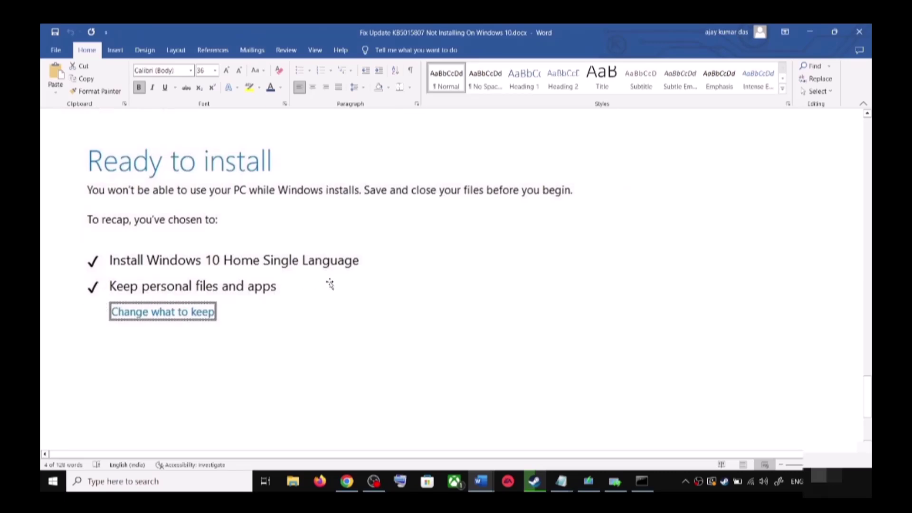
scroll(330, 285, "down", 3)
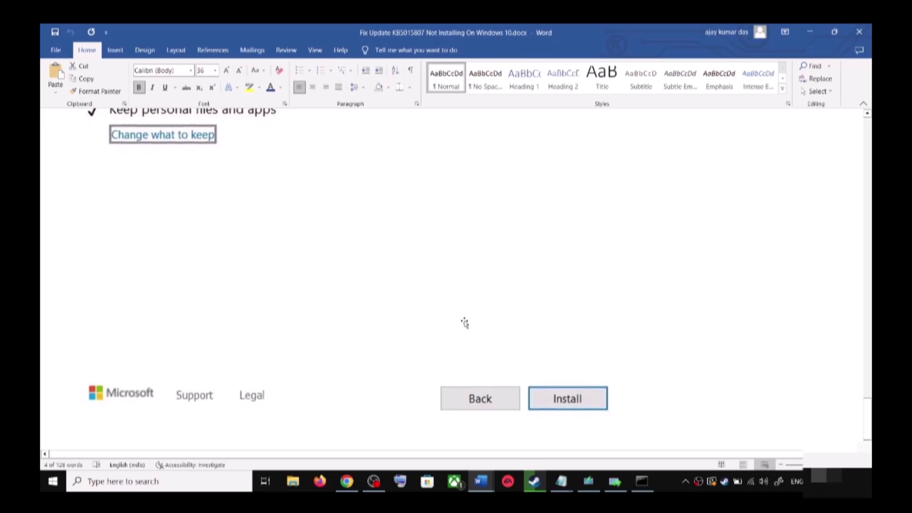
scroll(468, 319, "up", 4)
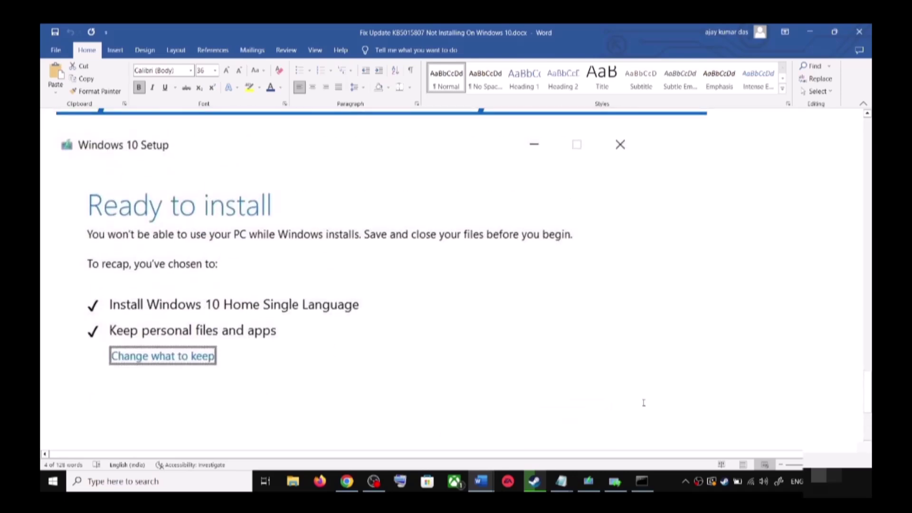
left_click(674, 483)
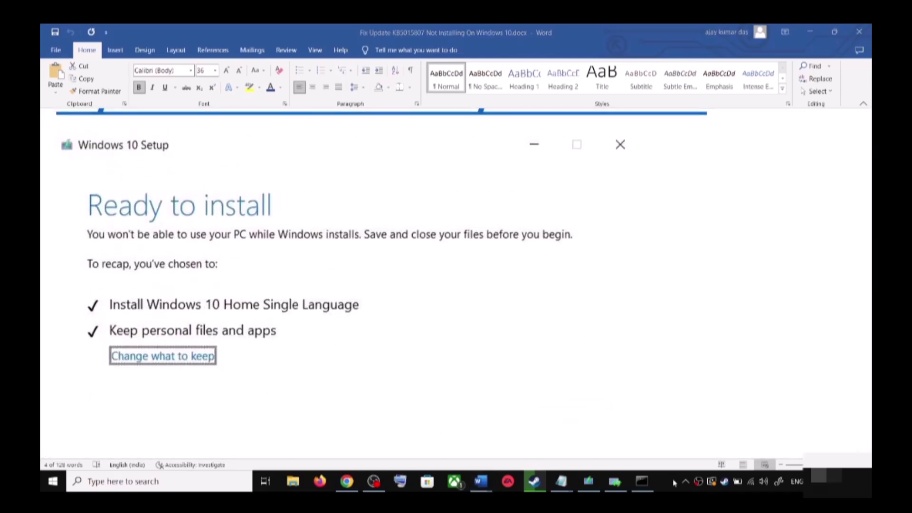